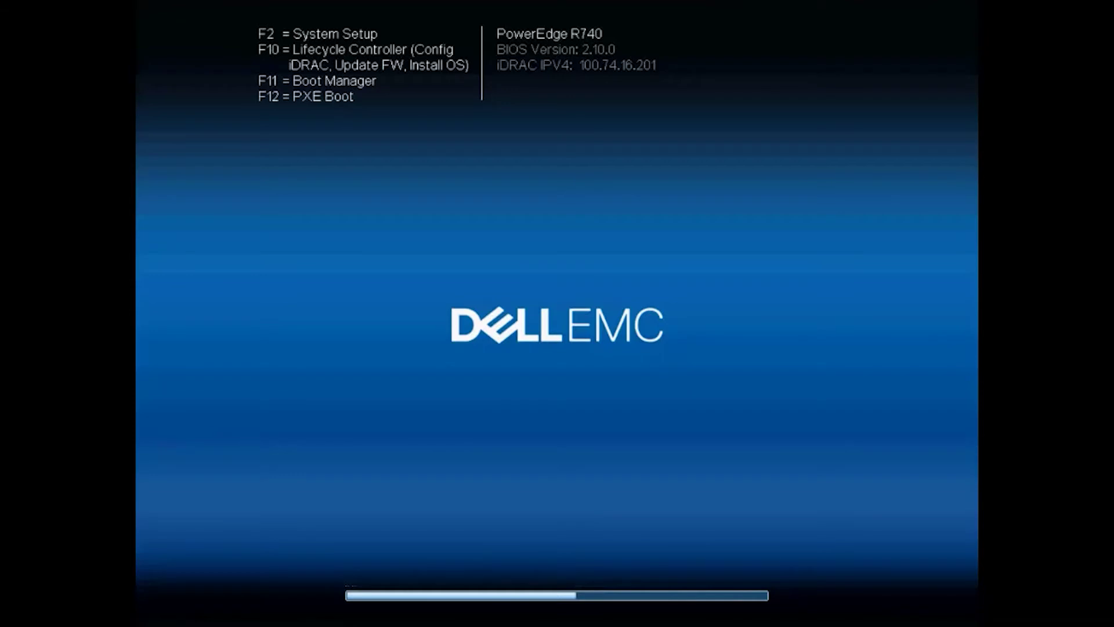
Step: Enter Lifecycle Controller with F10 and accept English with the United States keyboard
key("F10")
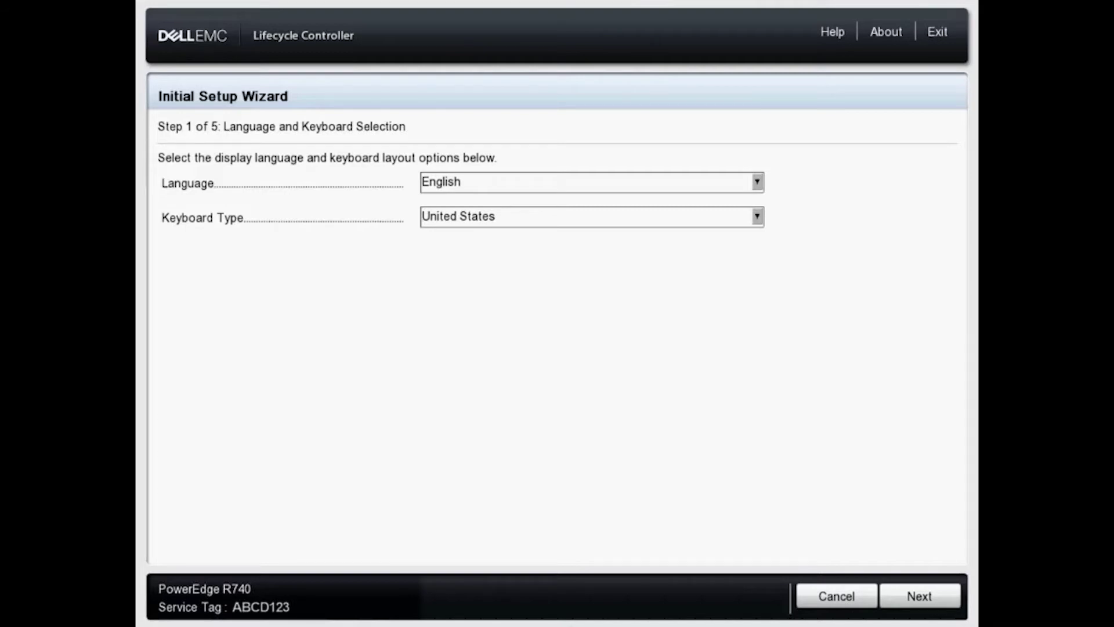
key("Return")
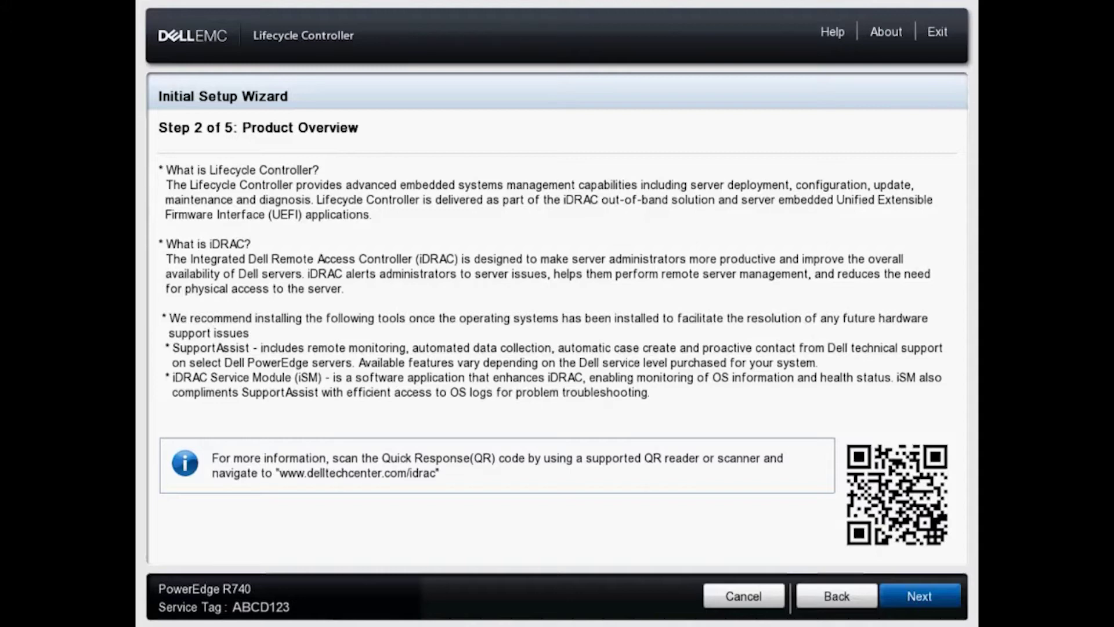
Step: Move past the Product Overview page to step 3, Network Settings
key("Return")
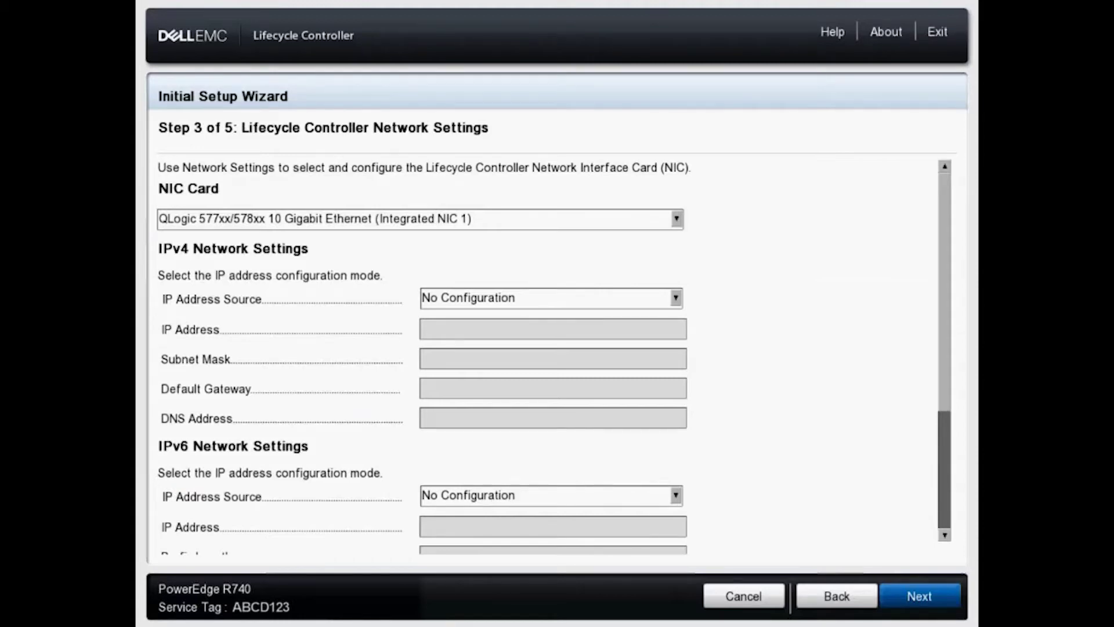
Step: Choose Integrated NIC 2 as the network card and DHCP as the IPv4 address source
key("alt+Down")
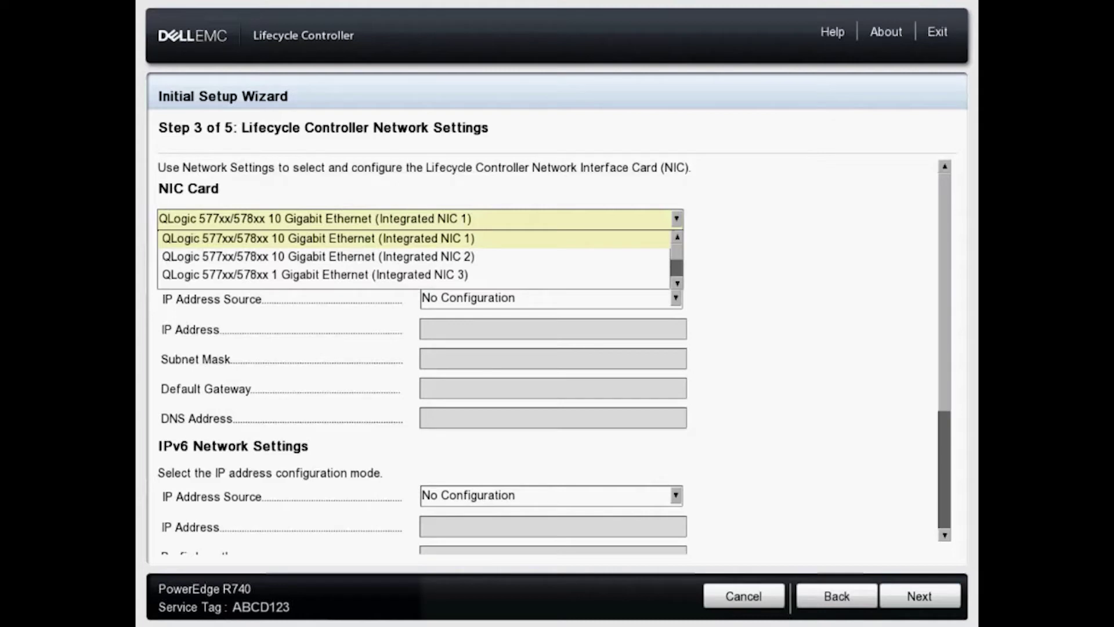
key("Down")
key("Return")
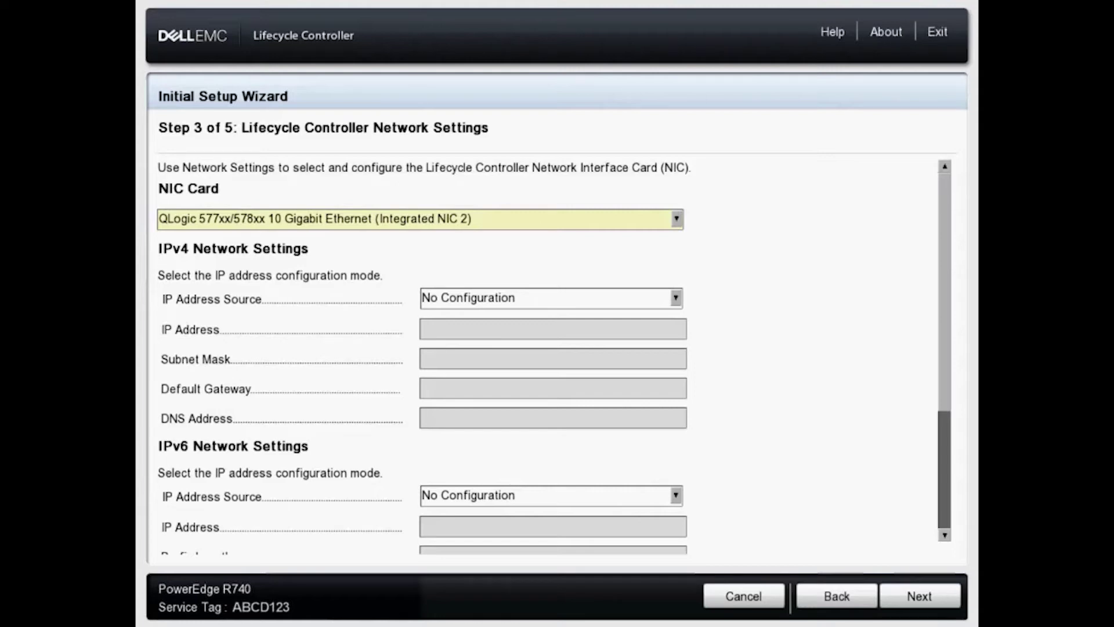
key("Tab")
key("alt+Down")
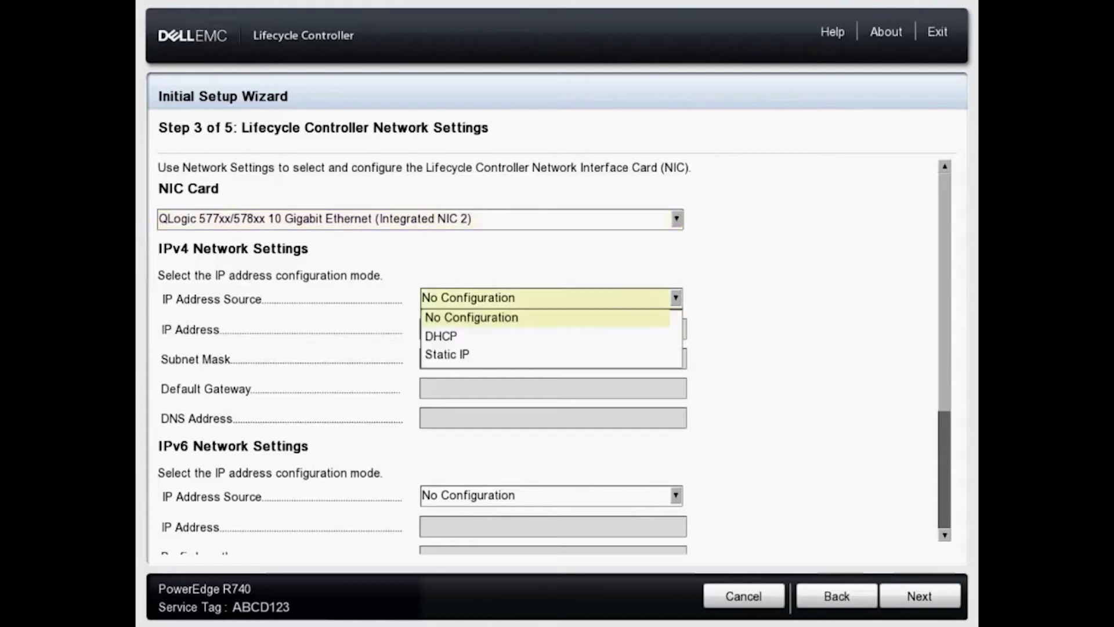
key("Down")
key("Return")
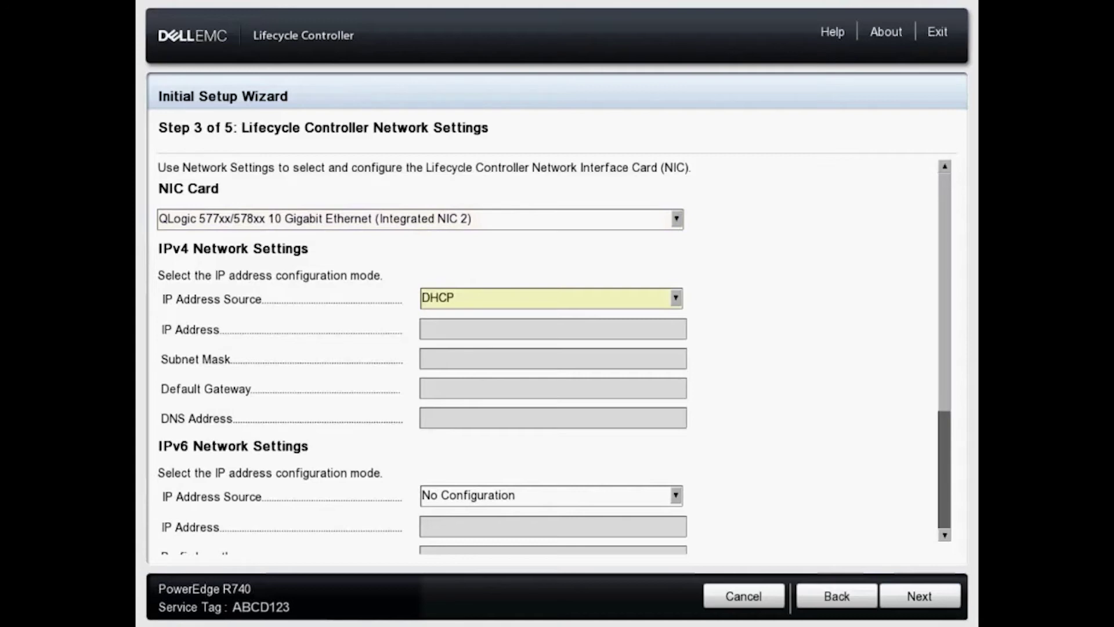
Step: Apply the NIC 2 DHCP network settings and dismiss the success message to reach the home page
scroll(552, 354, "down", 3)
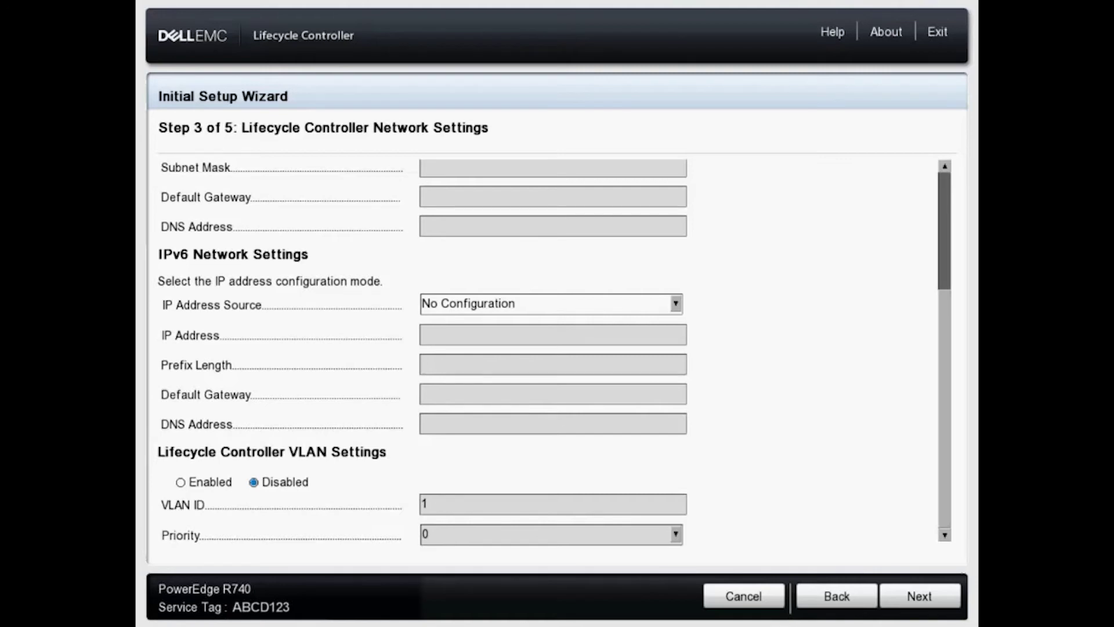
left_click(920, 596)
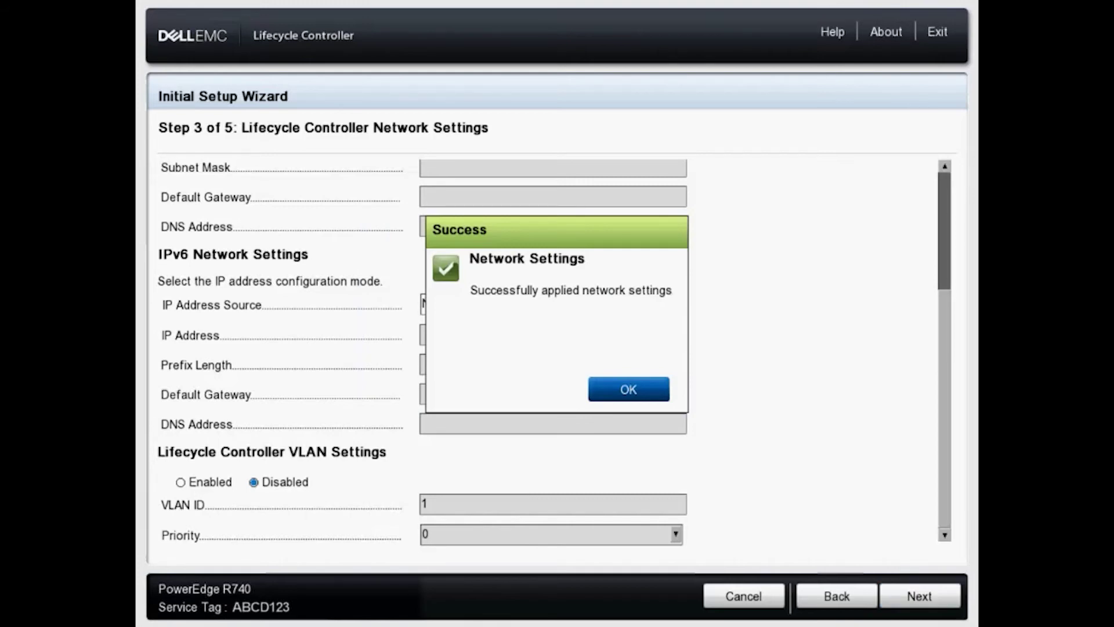
key("Return")
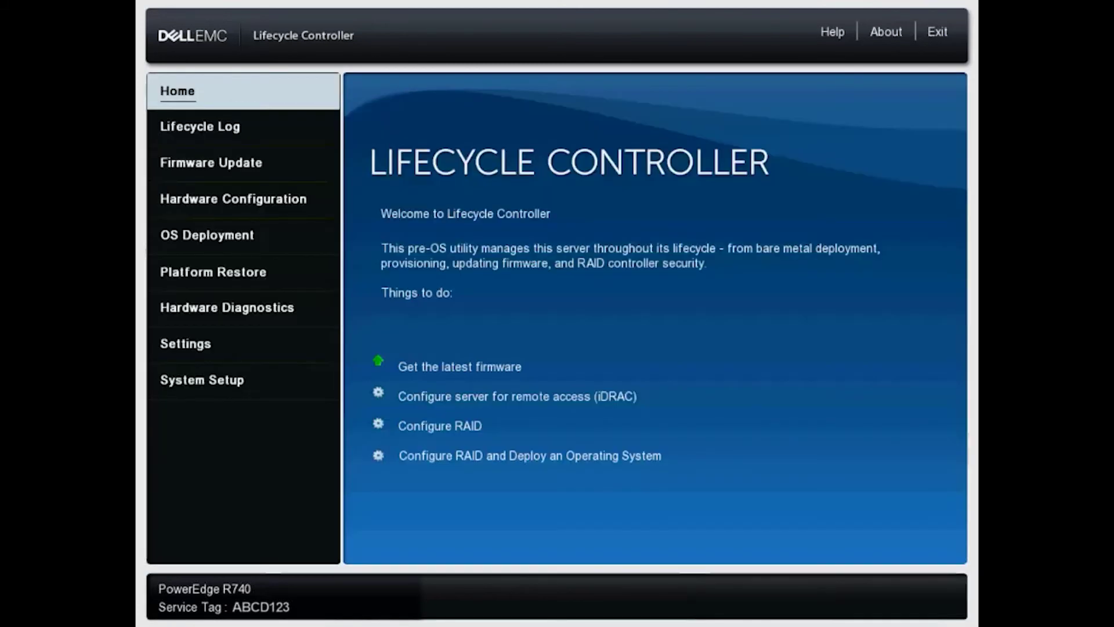
key("Tab")
key("Return")
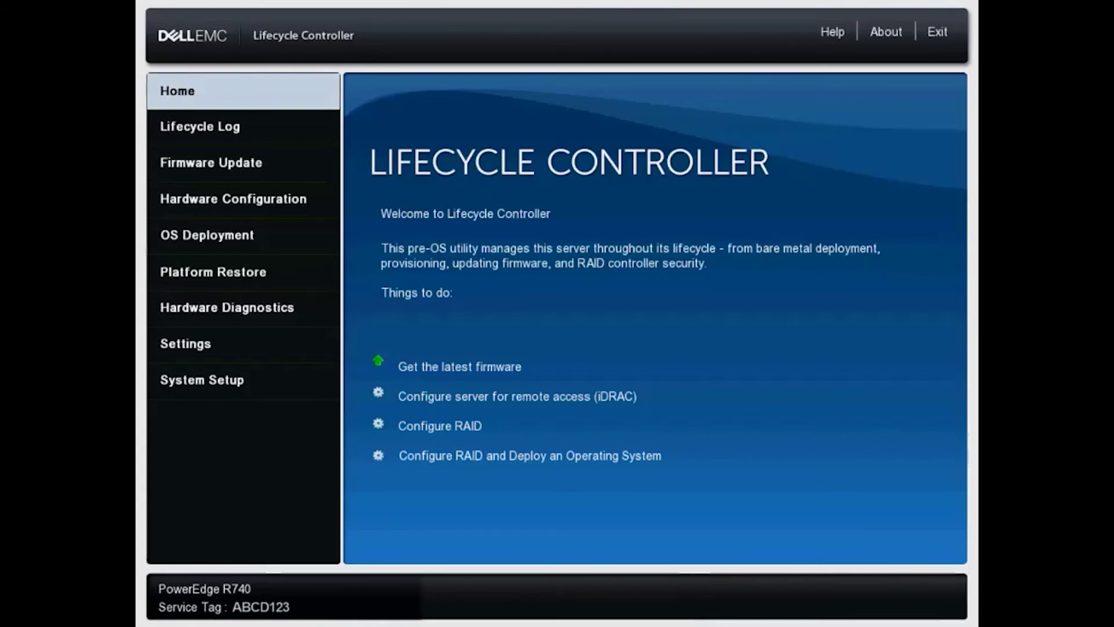